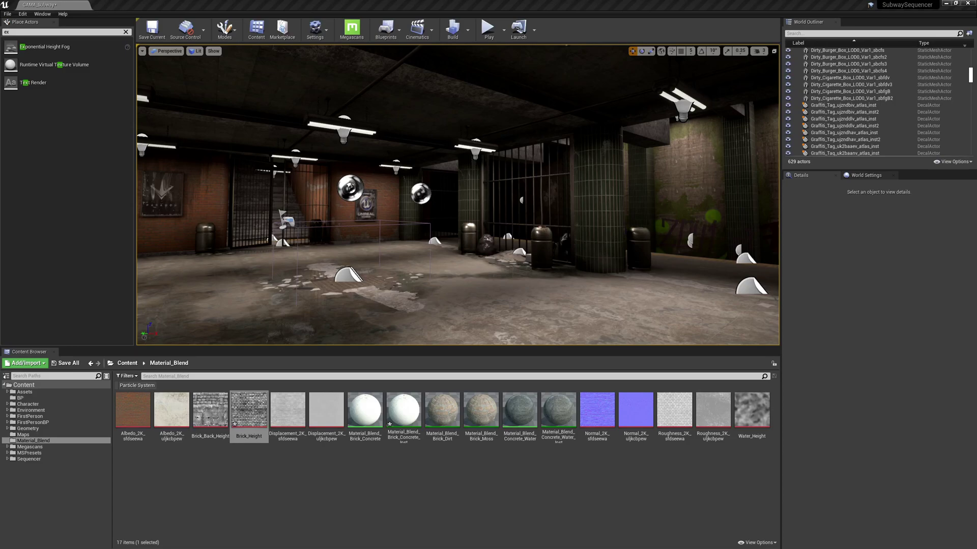
Search the placeable actors for "fog" and place an Exponential Height Fog actor in the subway hall.
{"action": "left_click", "coordinate": [125, 32]}
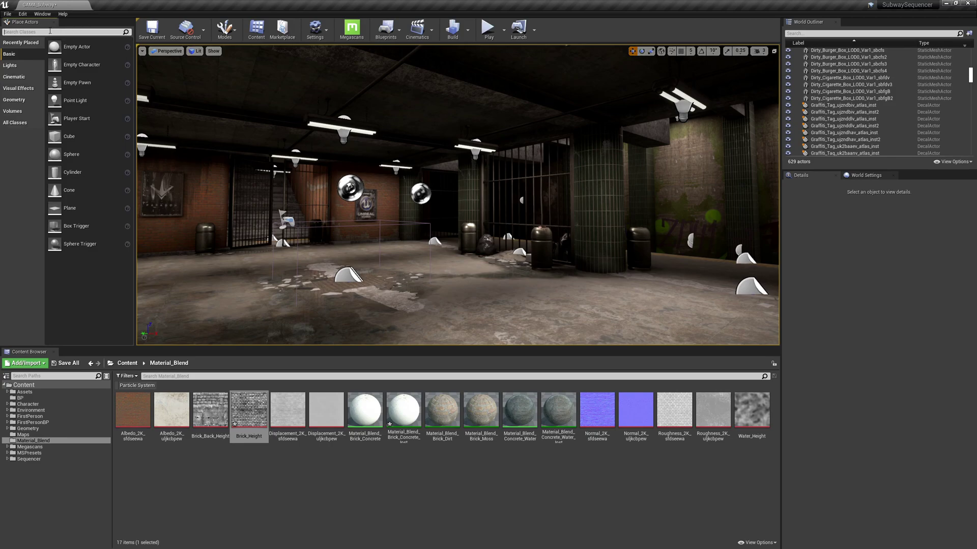
{"action": "type", "text": "fog"}
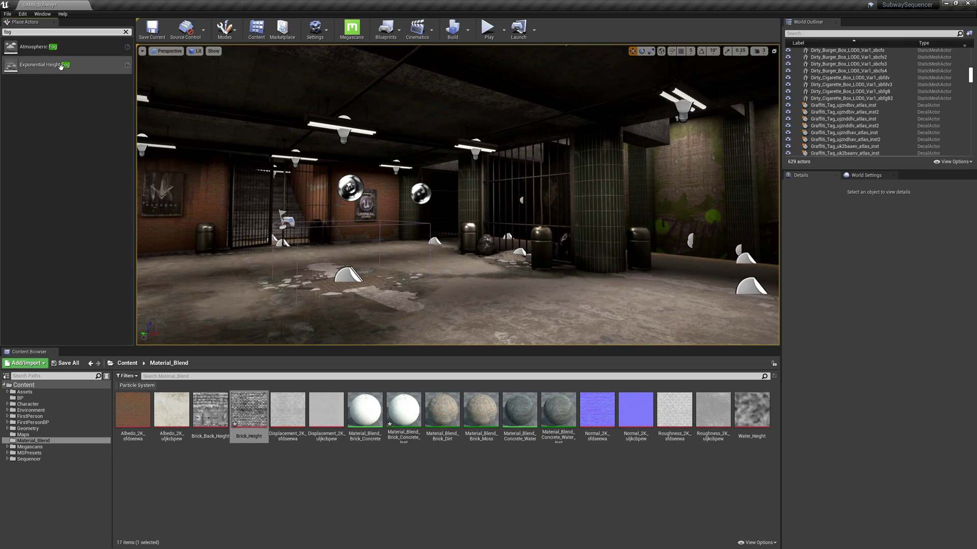
{"action": "left_click_drag", "start_coordinate": [63, 66], "coordinate": [429, 120]}
{"action": "right_click_drag", "start_coordinate": [460, 184], "coordinate": [422, 173]}
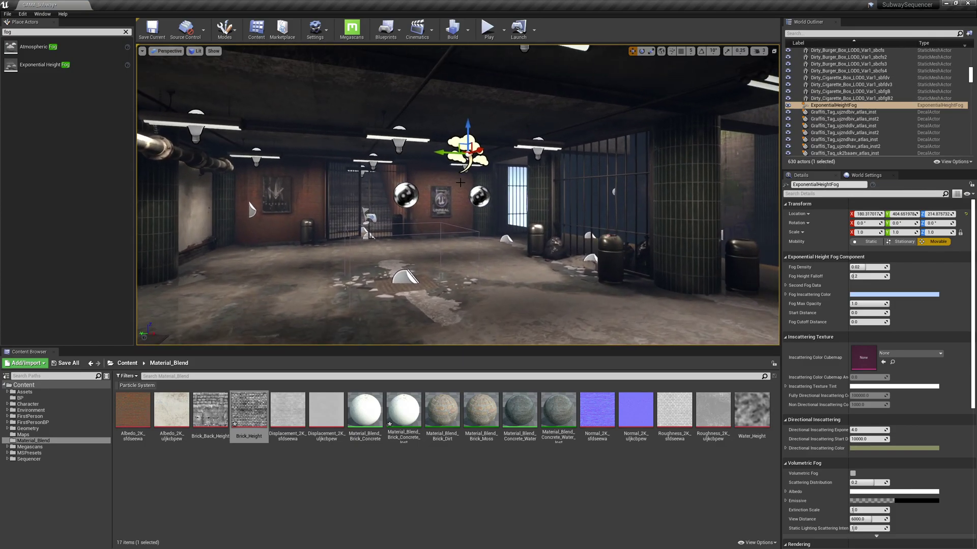
Adjust the height fog actor's vertical position to about Z 217.8, just below the ceiling of the hall.
{"action": "left_click_drag", "start_coordinate": [467, 125], "coordinate": [470, 103]}
{"action": "right_click_drag", "start_coordinate": [469, 117], "coordinate": [534, 133]}
{"action": "right_click_drag", "start_coordinate": [442, 92], "coordinate": [422, 92]}
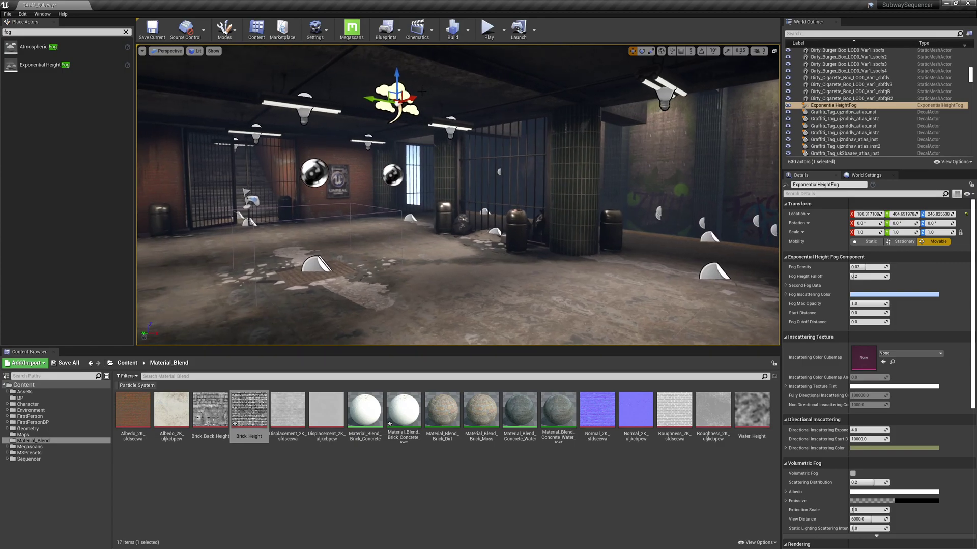
{"action": "left_click_drag", "start_coordinate": [398, 73], "coordinate": [397, 96]}
{"action": "right_click_drag", "start_coordinate": [437, 191], "coordinate": [388, 201]}
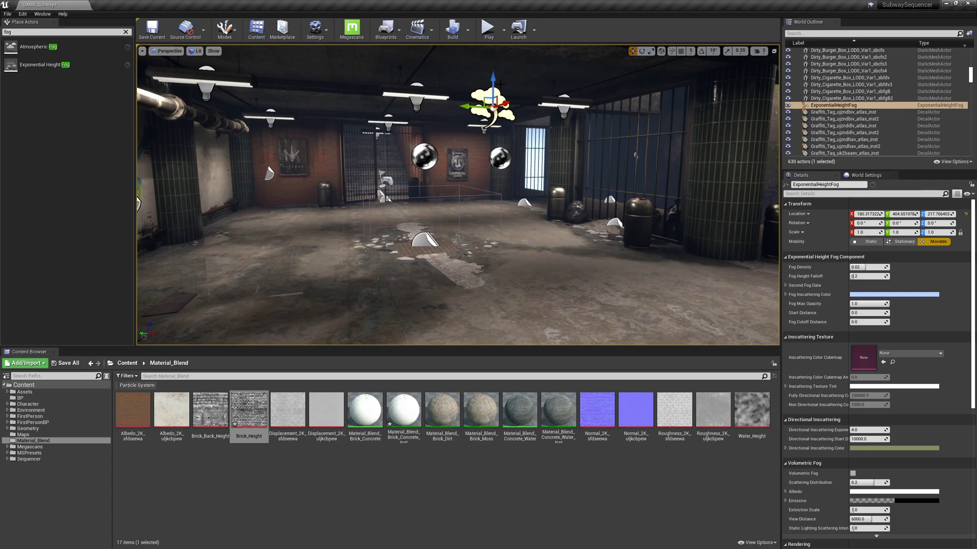
Set the height fog's Fog Cutoff Distance to 100000.
{"action": "right_click_drag", "start_coordinate": [458, 194], "coordinate": [315, 133]}
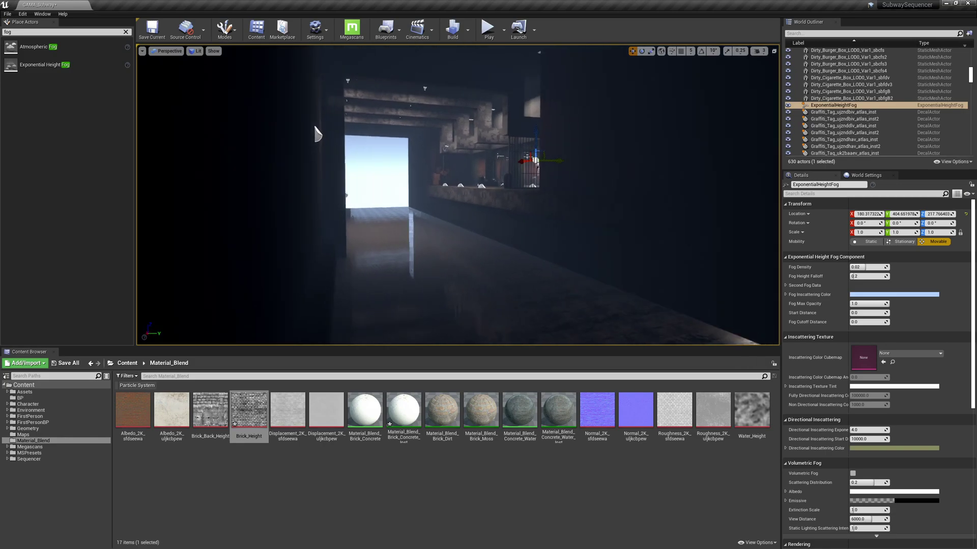
{"action": "right_click_drag", "start_coordinate": [437, 253], "coordinate": [483, 253]}
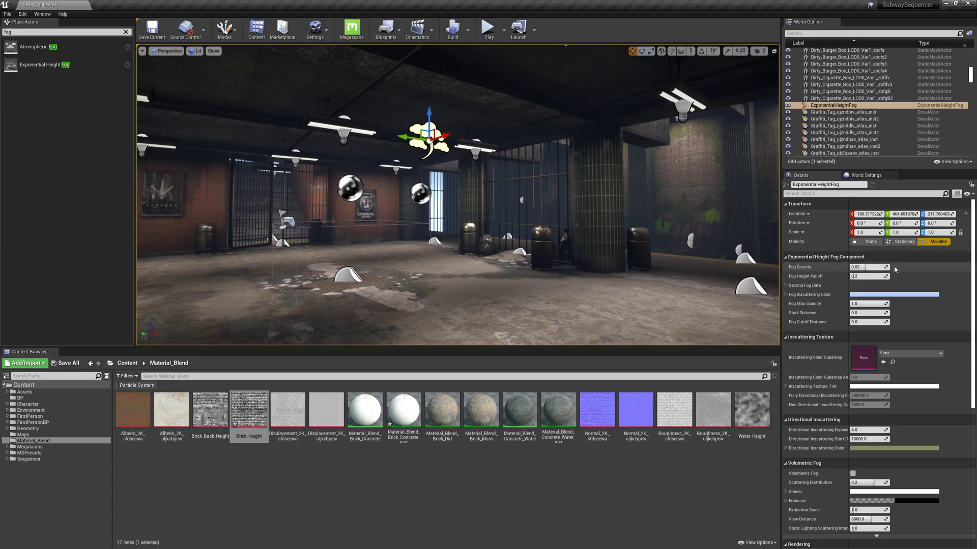
{"action": "mouse_move", "coordinate": [804, 326]}
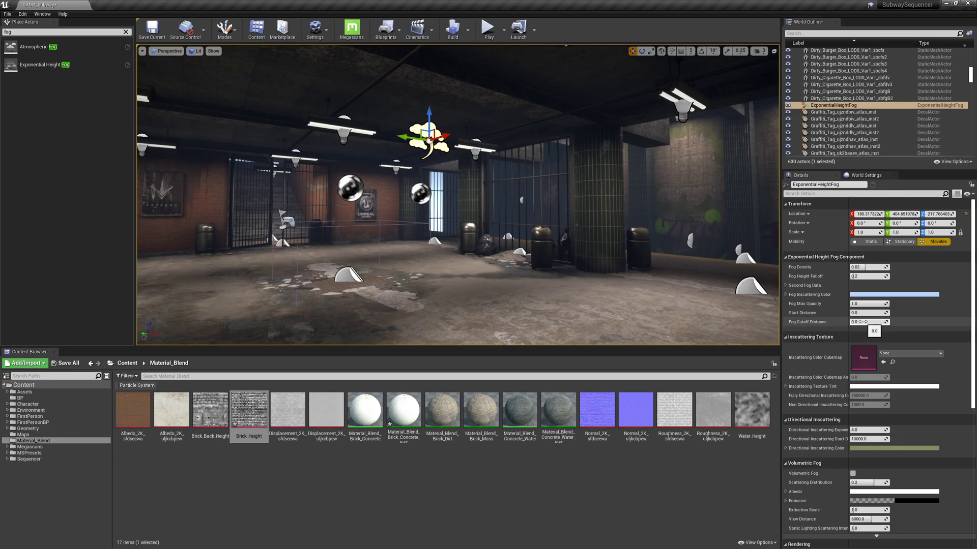
{"action": "left_click_drag", "start_coordinate": [863, 322], "coordinate": [905, 322]}
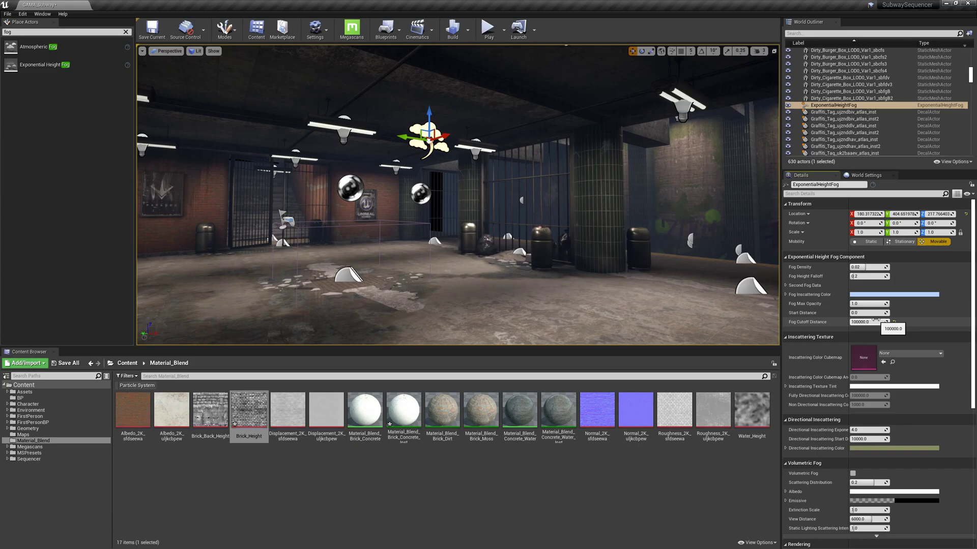
Examine the train tunnel opening and the top of the stairwell to check how the fog cutoff affects the background.
{"action": "right_click_drag", "start_coordinate": [458, 203], "coordinate": [574, 198]}
{"action": "key", "text": "w"}
{"action": "right_click_drag", "start_coordinate": [529, 254], "coordinate": [547, 254]}
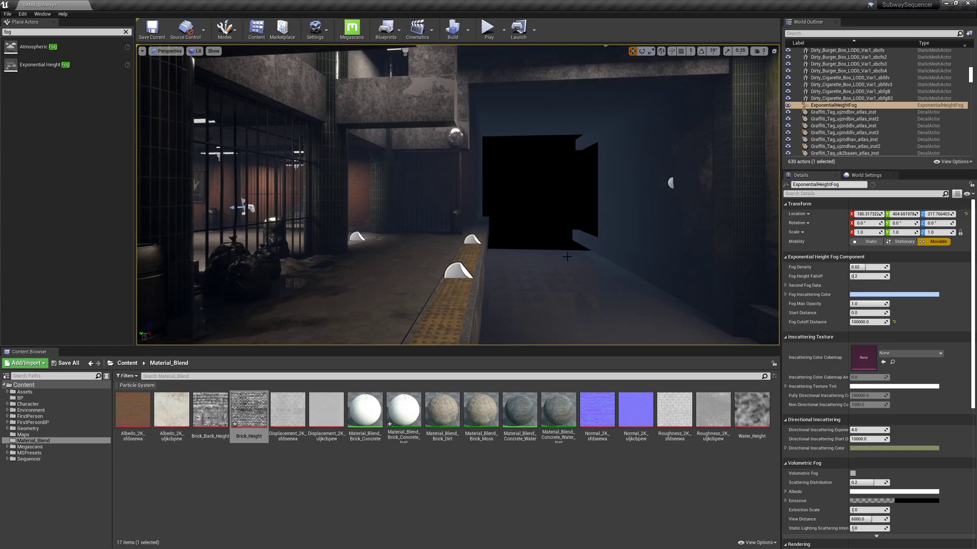
{"action": "right_click_drag", "start_coordinate": [593, 202], "coordinate": [359, 196]}
{"action": "key", "text": "a"}
{"action": "key", "text": "w"}
{"action": "key", "text": "w"}
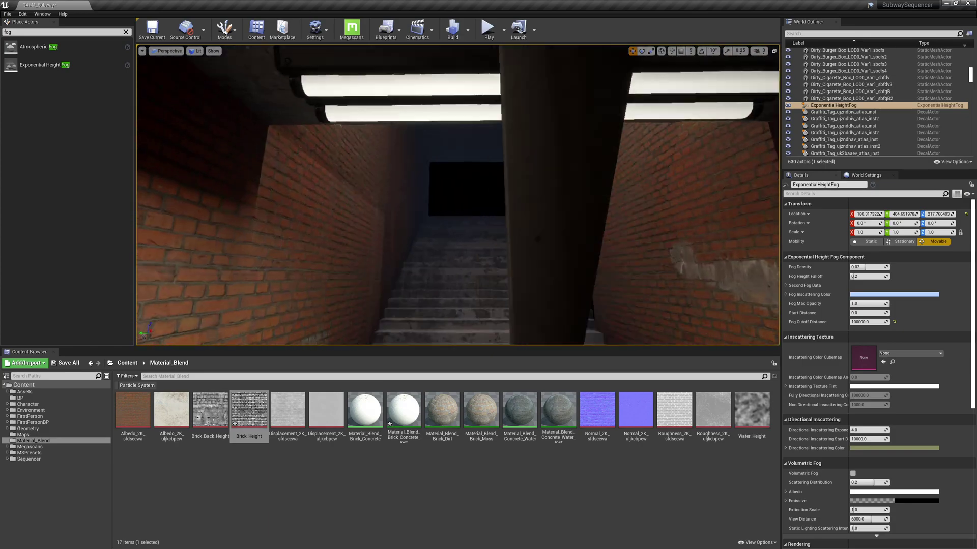
{"action": "right_click_drag", "start_coordinate": [566, 256], "coordinate": [567, 257]}
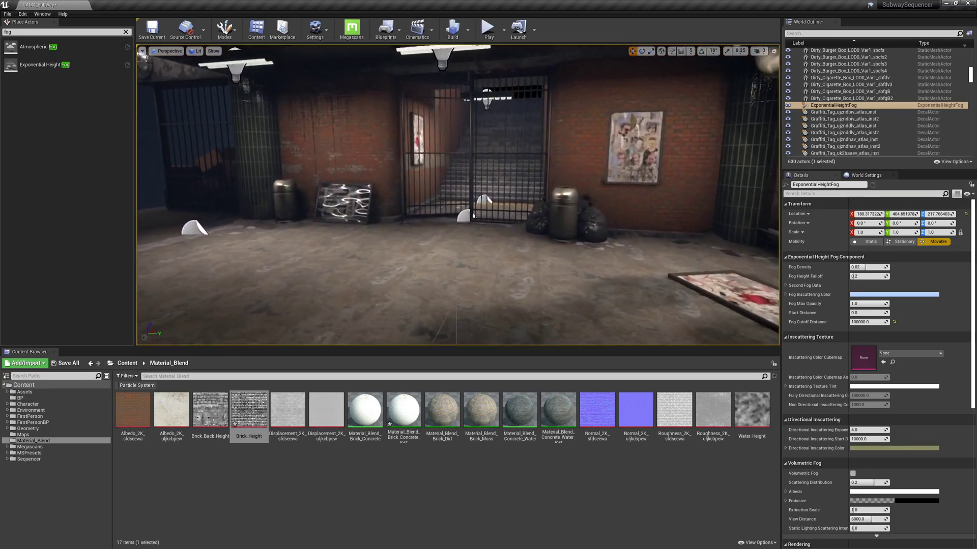
{"action": "right_click_drag", "start_coordinate": [629, 197], "coordinate": [629, 197]}
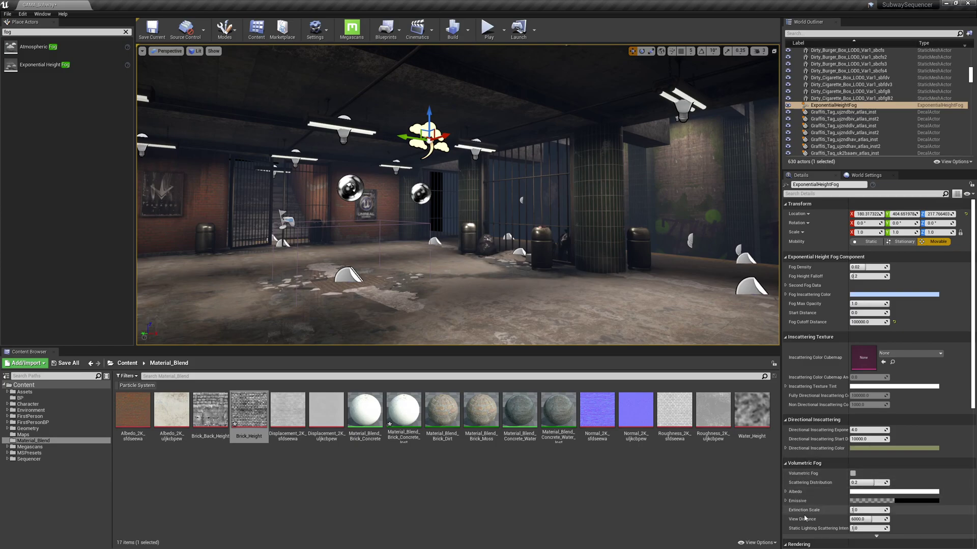
Enable Volumetric Fog on the Exponential Height Fog actor.
{"action": "left_click", "coordinate": [853, 474]}
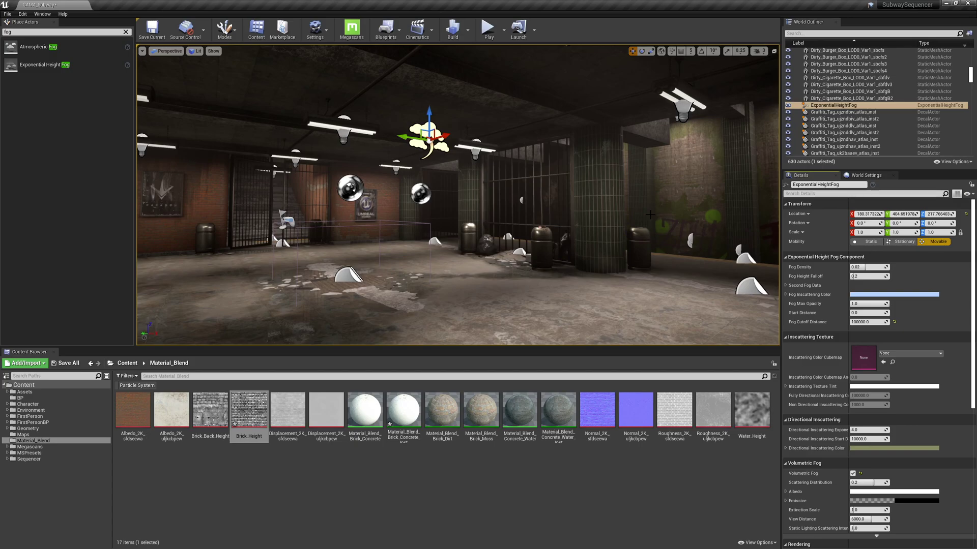
{"action": "right_click_drag", "start_coordinate": [458, 194], "coordinate": [438, 191]}
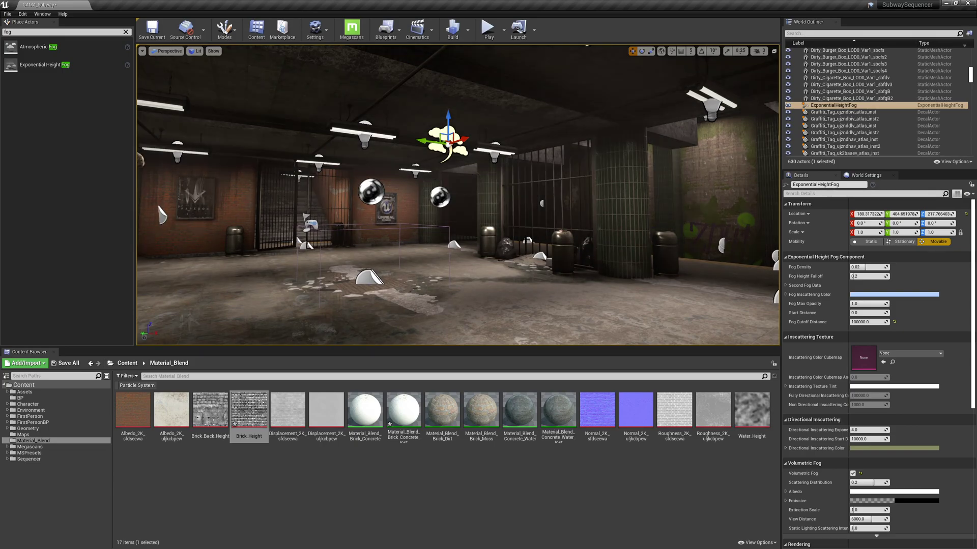
Switch the viewport's Fog show flag off and on twice to compare the scene with and without fog.
{"action": "left_click", "coordinate": [214, 52]}
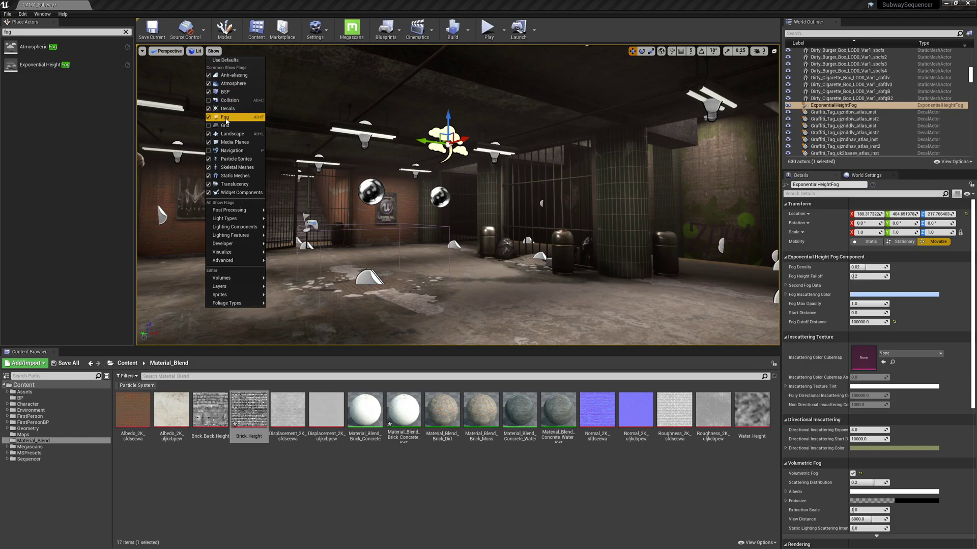
{"action": "left_click", "coordinate": [208, 117]}
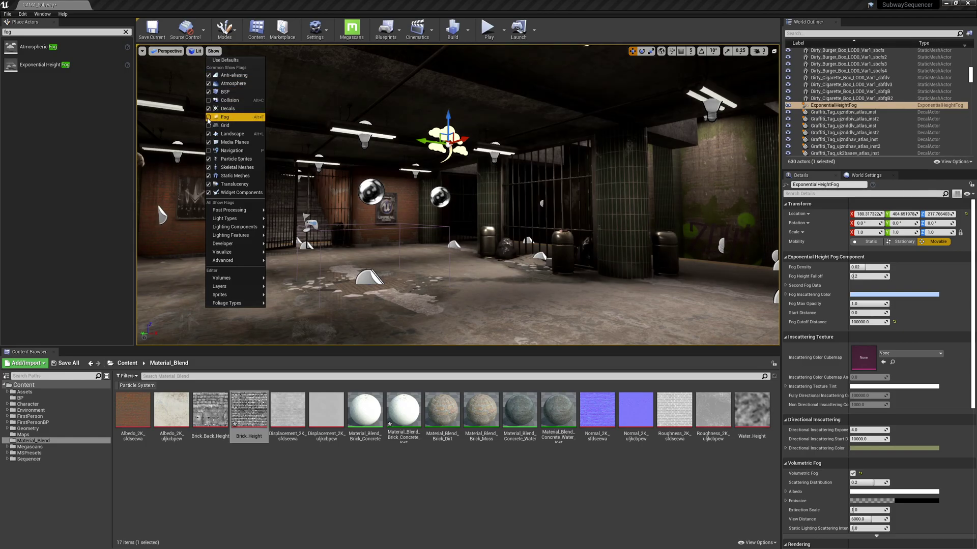
{"action": "left_click", "coordinate": [208, 117]}
{"action": "left_click", "coordinate": [208, 117]}
{"action": "left_click", "coordinate": [208, 117]}
{"action": "right_click_drag", "start_coordinate": [514, 210], "coordinate": [515, 213]}
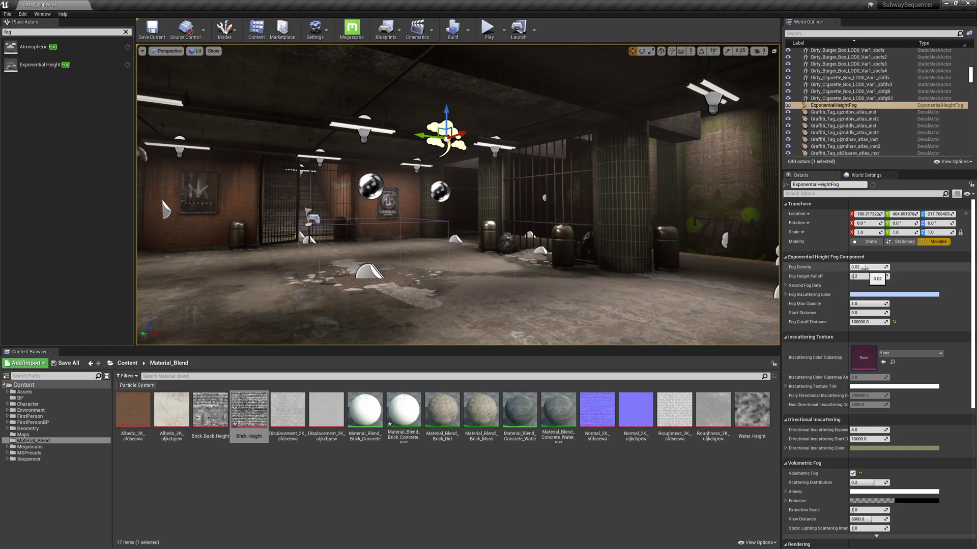
Raise the Fog Density to 0.05 and on to 2, and view the hall with the editor icons hidden.
{"action": "left_click_drag", "start_coordinate": [864, 268], "coordinate": [888, 268]}
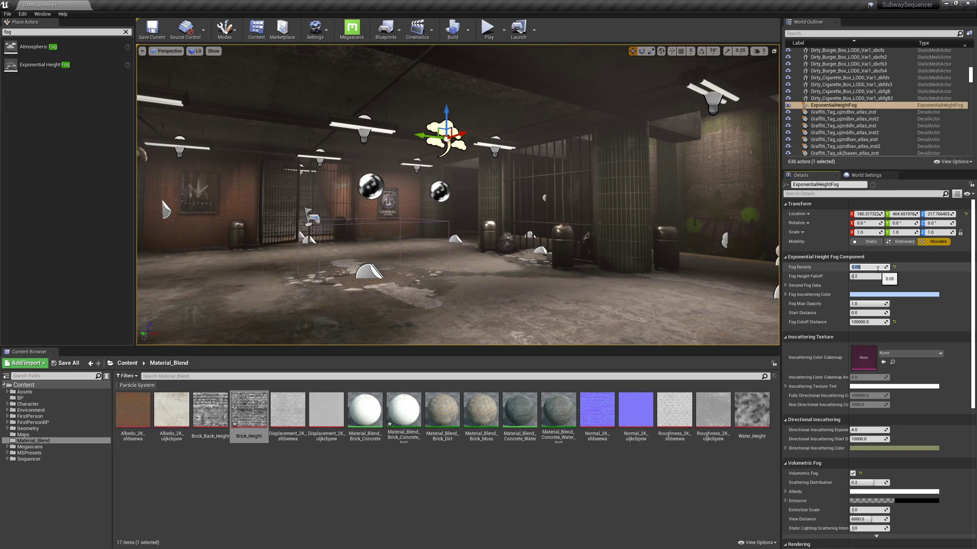
{"action": "type", "text": "2"}
{"action": "key", "text": "Return"}
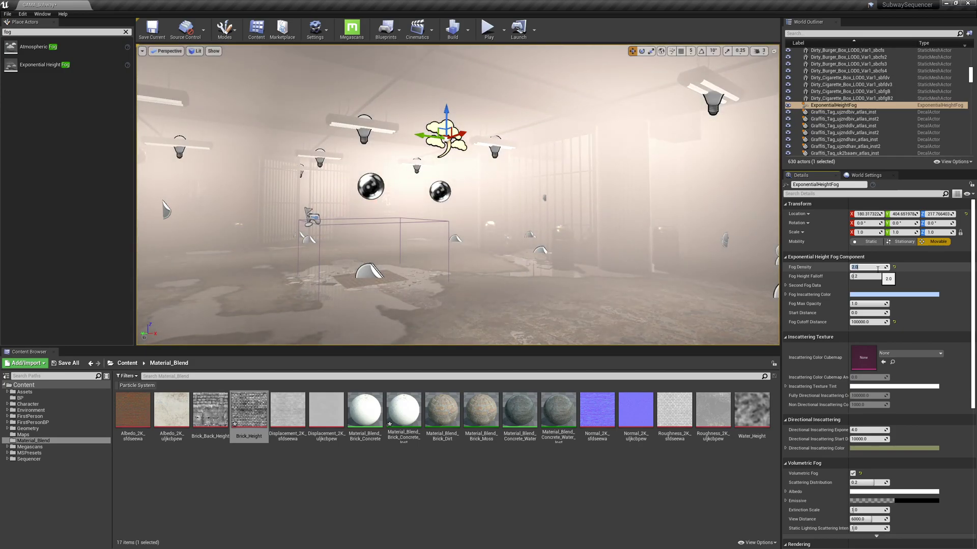
{"action": "right_click_drag", "start_coordinate": [550, 214], "coordinate": [484, 214]}
{"action": "mouse_move", "coordinate": [594, 219]}
{"action": "right_mouse_down"}
{"action": "mouse_move", "coordinate": [551, 218]}
{"action": "mouse_move", "coordinate": [593, 219]}
{"action": "right_mouse_up"}
{"action": "key", "text": "g"}
{"action": "right_click_drag", "start_coordinate": [390, 243], "coordinate": [390, 243]}
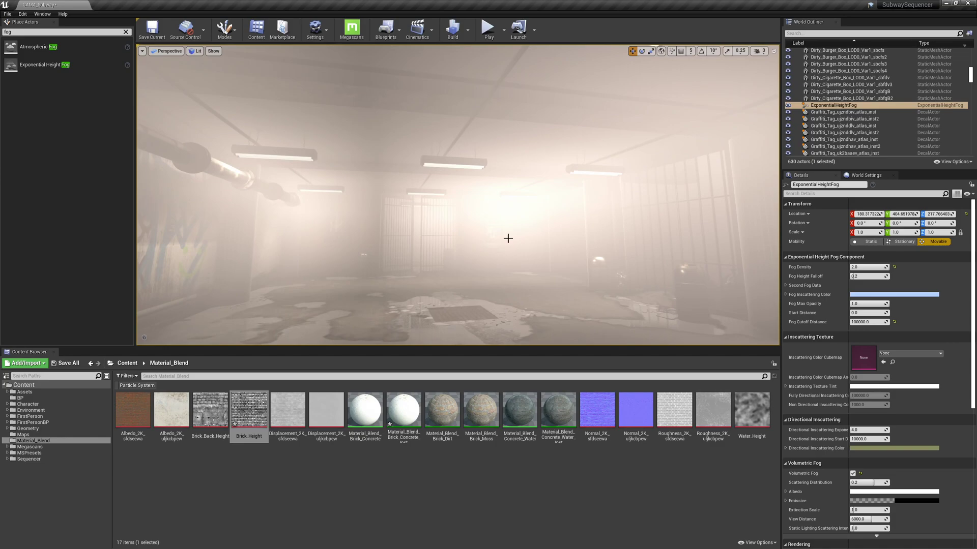
{"action": "right_click_drag", "start_coordinate": [508, 238], "coordinate": [508, 238]}
Set the height fog's Fog Density to 0.5.
{"action": "left_click", "coordinate": [871, 267]}
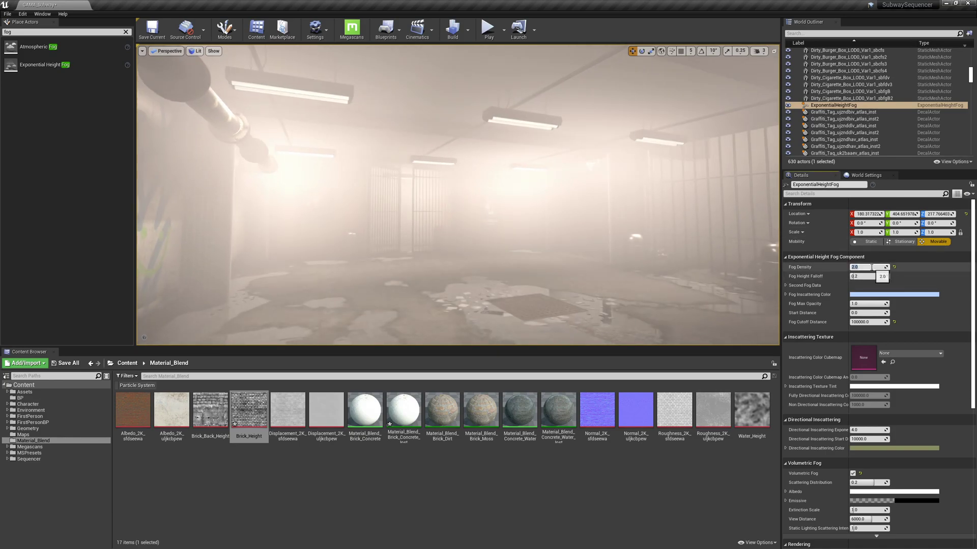
{"action": "type", "text": ".5"}
{"action": "key", "text": "Return"}
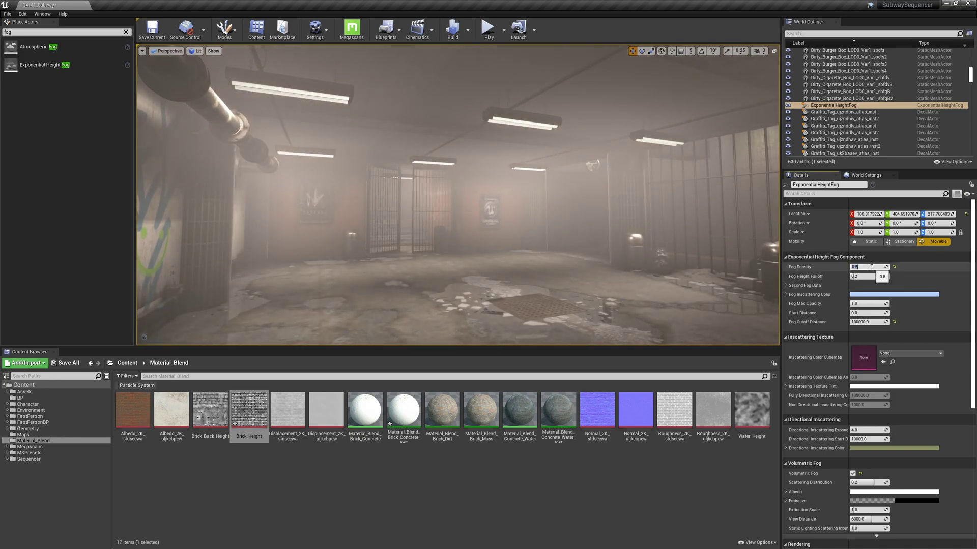
{"action": "right_click_drag", "start_coordinate": [736, 222], "coordinate": [736, 222]}
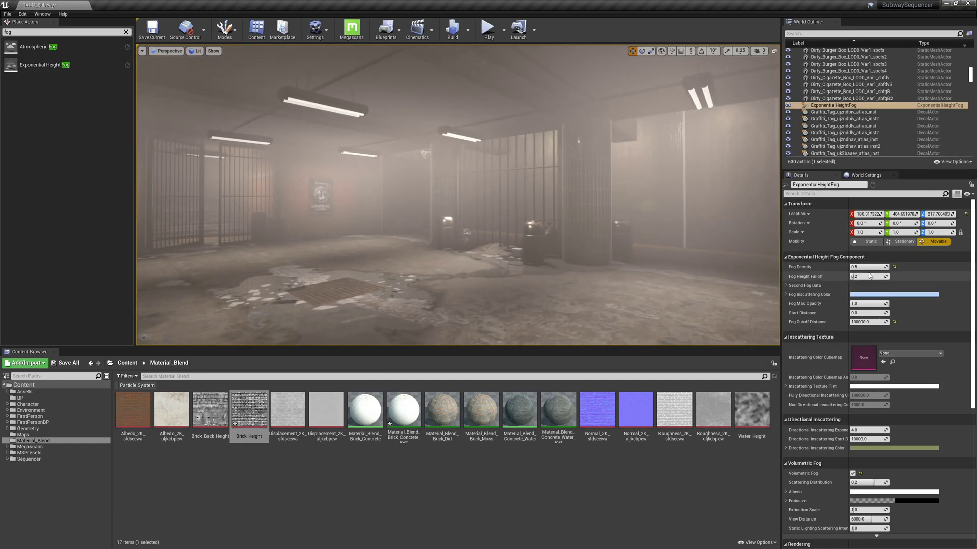
Compare the volumetric fog's Scattering Distribution at -0.9 and 0.9, and leave it at -0.9.
{"action": "scroll", "coordinate": [862, 437], "scroll_direction": "down", "scroll_amount": 3}
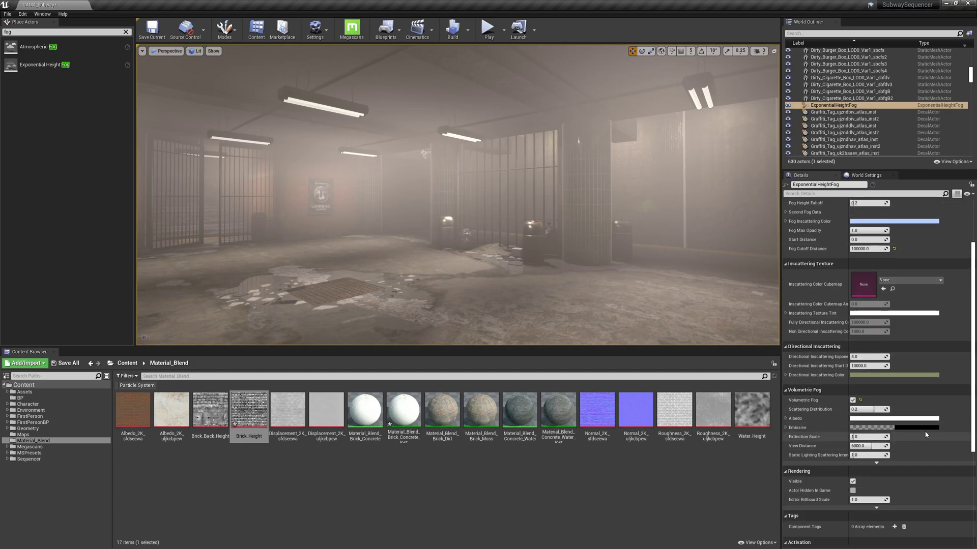
{"action": "left_click_drag", "start_coordinate": [879, 409], "coordinate": [849, 410]}
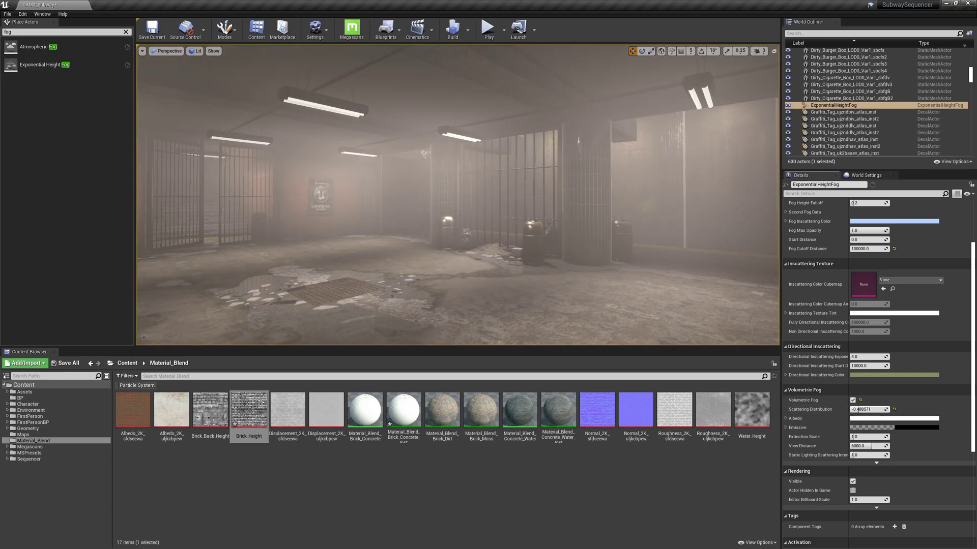
{"action": "right_click_drag", "start_coordinate": [457, 195], "coordinate": [300, 194]}
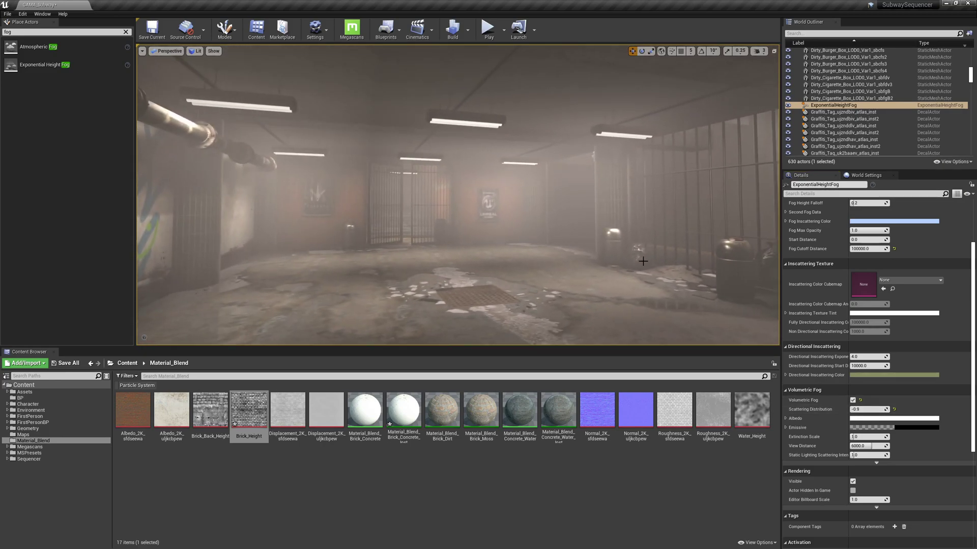
{"action": "left_click_drag", "start_coordinate": [872, 410], "coordinate": [887, 410]}
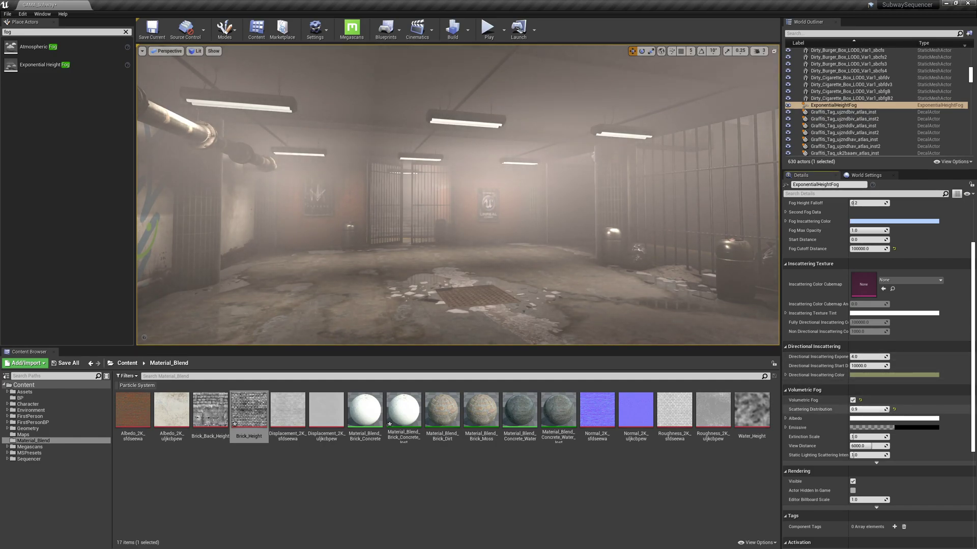
{"action": "right_click_drag", "start_coordinate": [495, 178], "coordinate": [539, 178]}
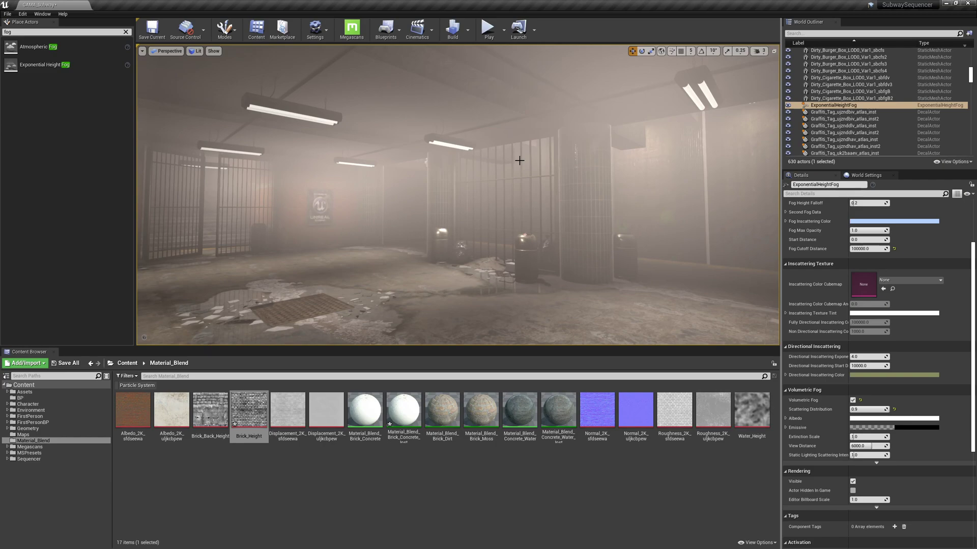
{"action": "left_click_drag", "start_coordinate": [873, 409], "coordinate": [851, 410]}
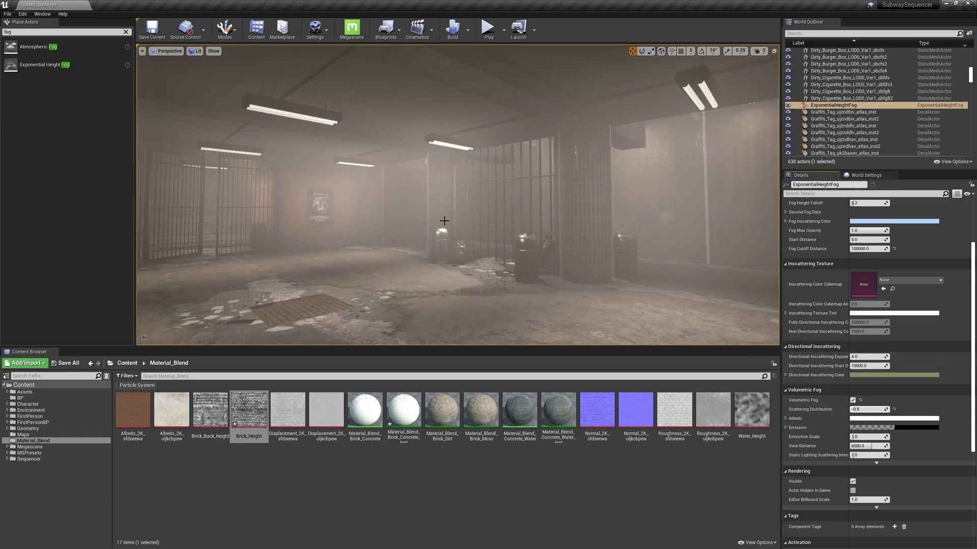
{"action": "right_click_drag", "start_coordinate": [478, 225], "coordinate": [481, 224]}
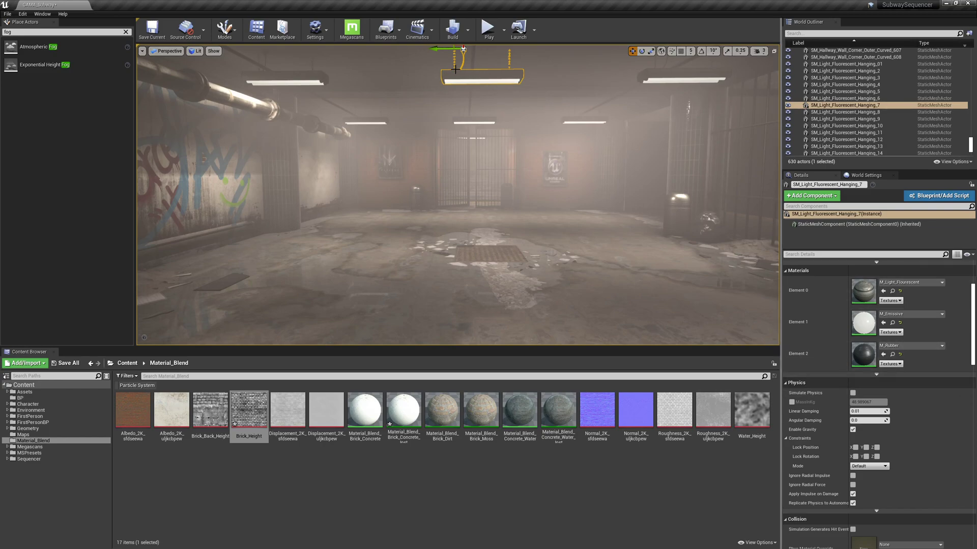
Show the editor icons in the viewport again and reselect the Exponential Height Fog actor.
{"action": "left_click_drag", "start_coordinate": [463, 105], "coordinate": [529, 112]}
{"action": "right_click_drag", "start_coordinate": [550, 205], "coordinate": [506, 122]}
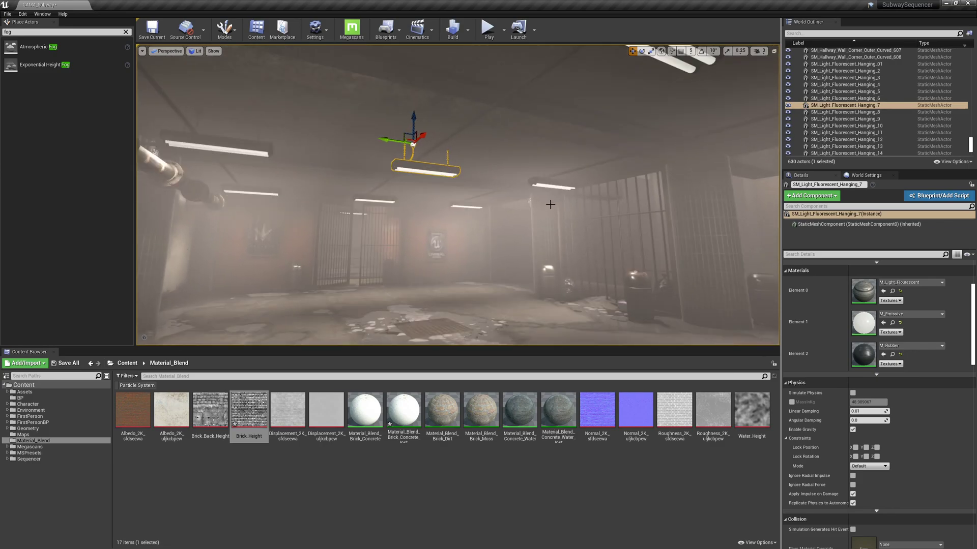
{"action": "right_click_drag", "start_coordinate": [554, 211], "coordinate": [545, 244]}
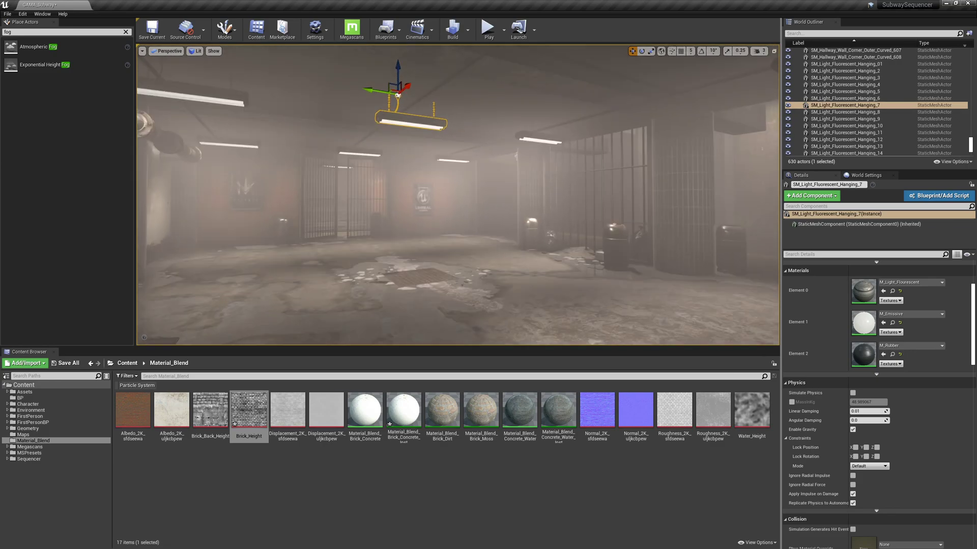
{"action": "key", "text": "g"}
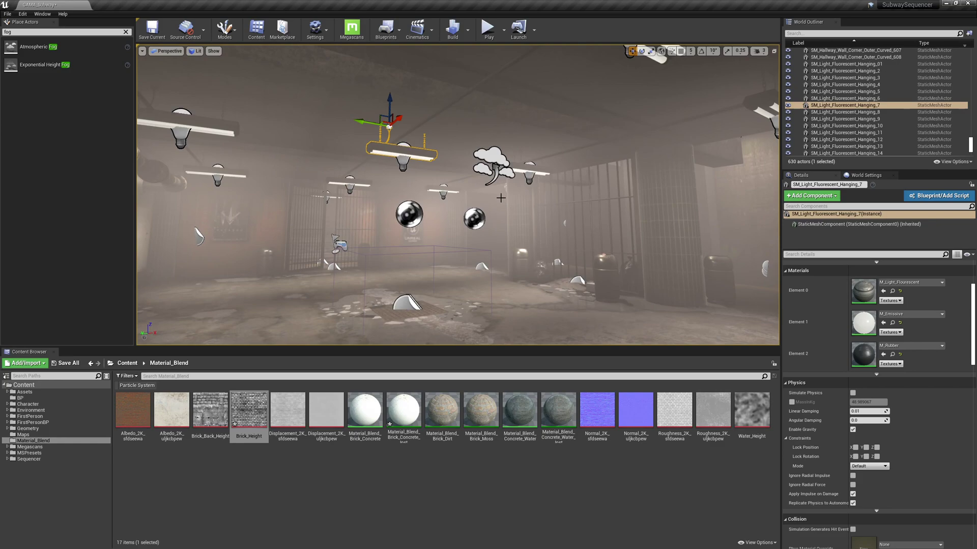
{"action": "left_click", "coordinate": [493, 149]}
{"action": "right_click_drag", "start_coordinate": [511, 220], "coordinate": [500, 255]}
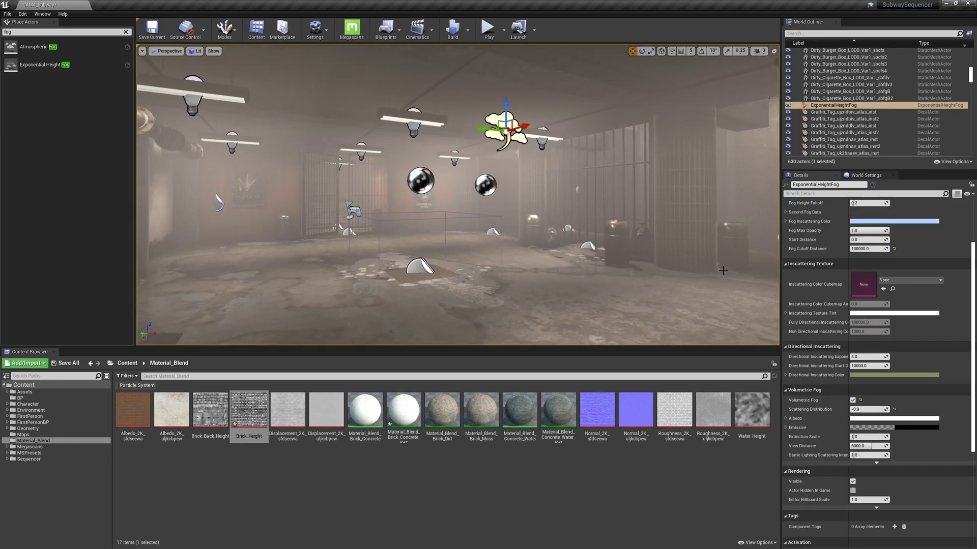
Set the volumetric fog's Scattering Distribution to about -0.88 and lower its Extinction Scale to about 0.19.
{"action": "mouse_move", "coordinate": [852, 409]}
{"action": "left_mouse_down"}
{"action": "mouse_move", "coordinate": [885, 409]}
{"action": "mouse_move", "coordinate": [853, 409]}
{"action": "left_mouse_up"}
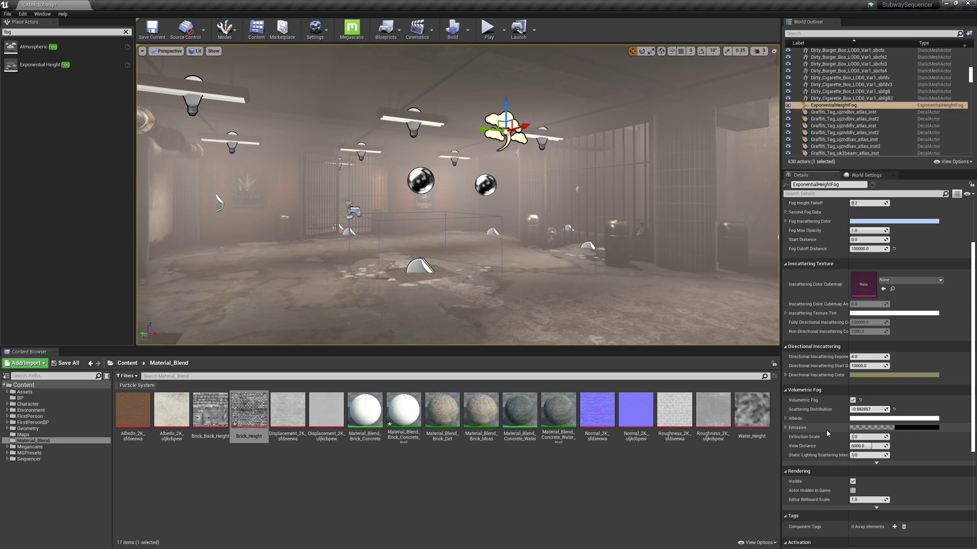
{"action": "mouse_move", "coordinate": [865, 436]}
{"action": "left_mouse_down"}
{"action": "mouse_move", "coordinate": [941, 437]}
{"action": "mouse_move", "coordinate": [871, 436]}
{"action": "left_mouse_up"}
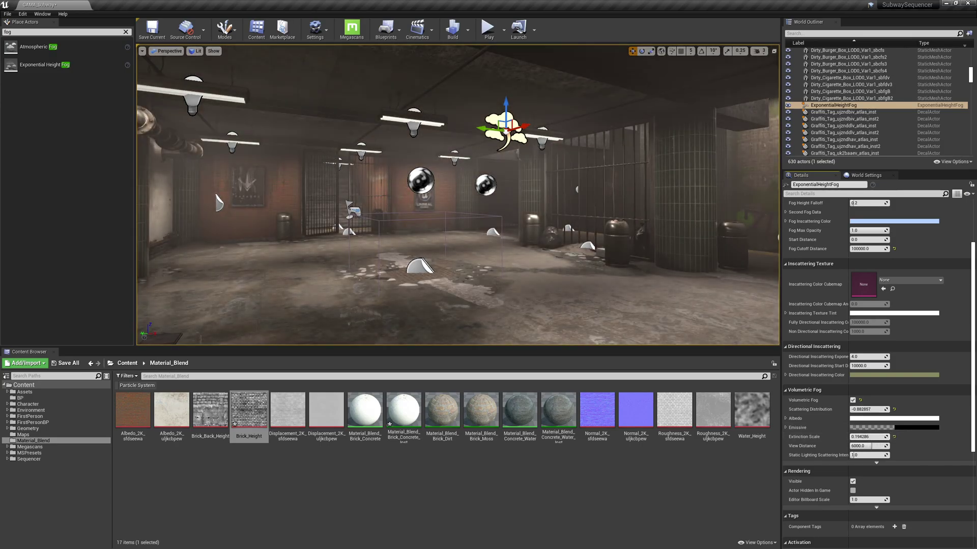
Raise the Extinction Scale to about 0.48, and try a View Distance of 1000 before resetting it to the default 6000.
{"action": "right_click_drag", "start_coordinate": [662, 285], "coordinate": [624, 303]}
{"action": "right_click_drag", "start_coordinate": [435, 193], "coordinate": [432, 193]}
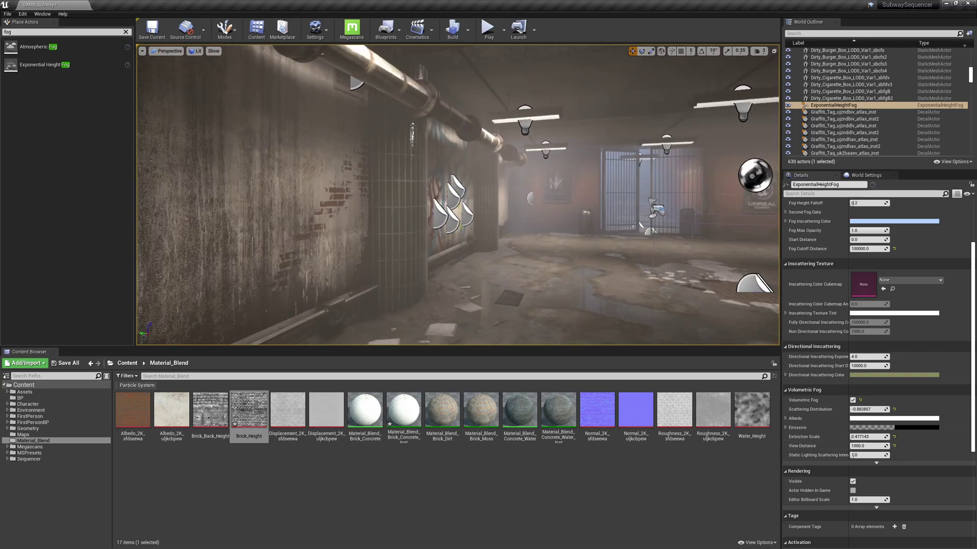
{"action": "right_click_drag", "start_coordinate": [458, 195], "coordinate": [603, 195]}
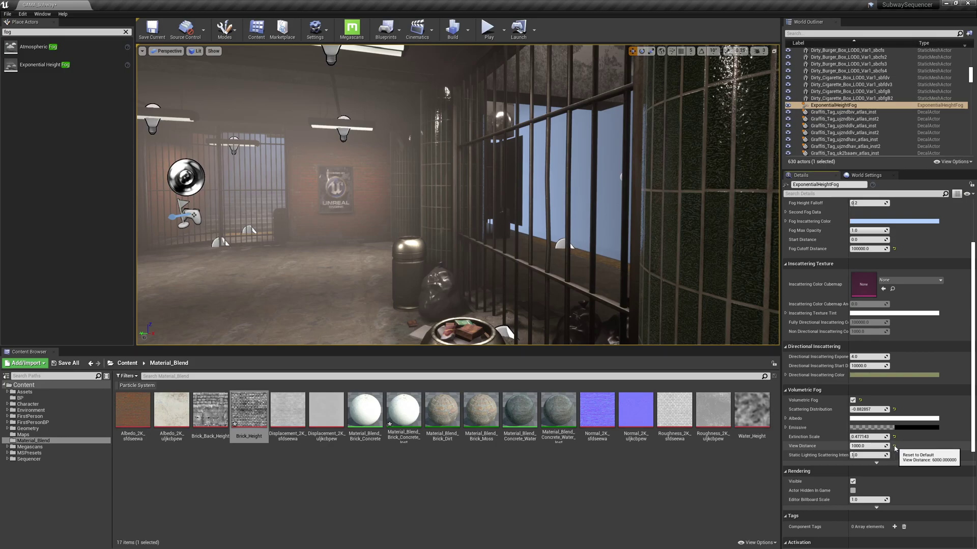
{"action": "left_click", "coordinate": [893, 446]}
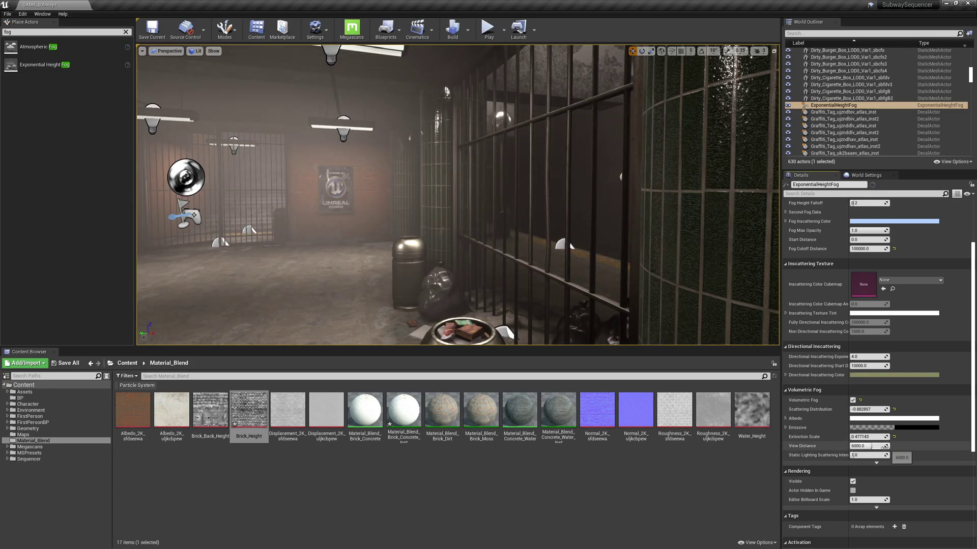
{"action": "right_click_drag", "start_coordinate": [458, 195], "coordinate": [274, 195]}
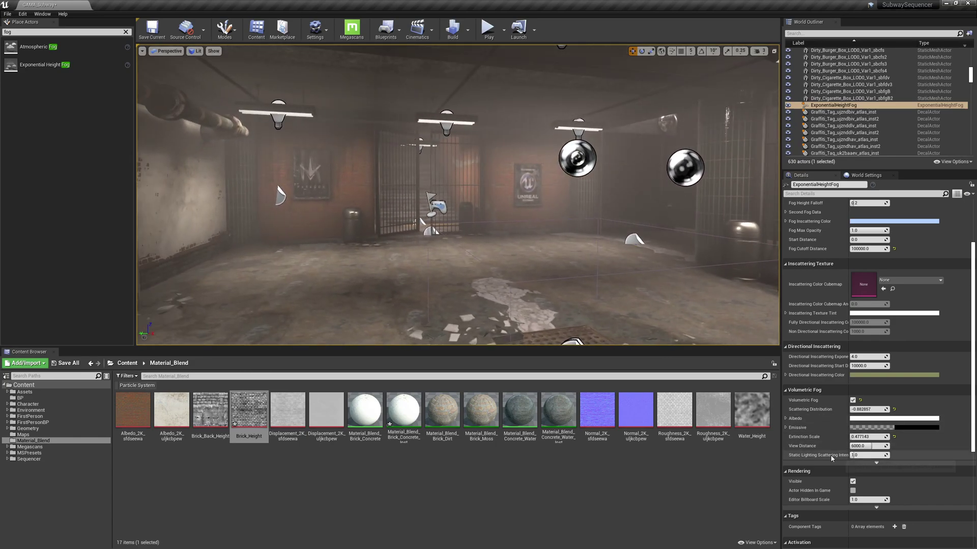
Widen the property-name column to read the full labels, and select the ceiling RectLight9 to inspect its light settings.
{"action": "left_click_drag", "start_coordinate": [847, 456], "coordinate": [869, 456]}
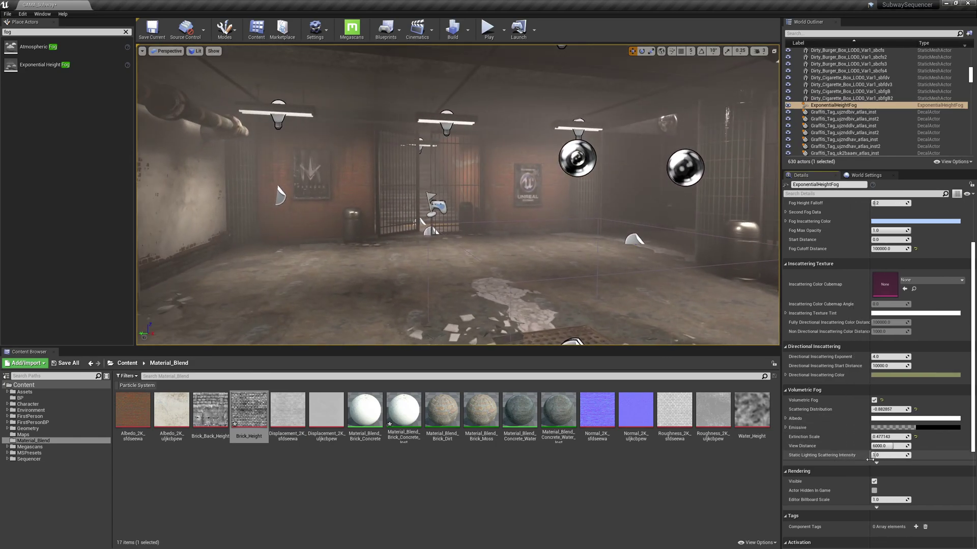
{"action": "left_click", "coordinate": [578, 131]}
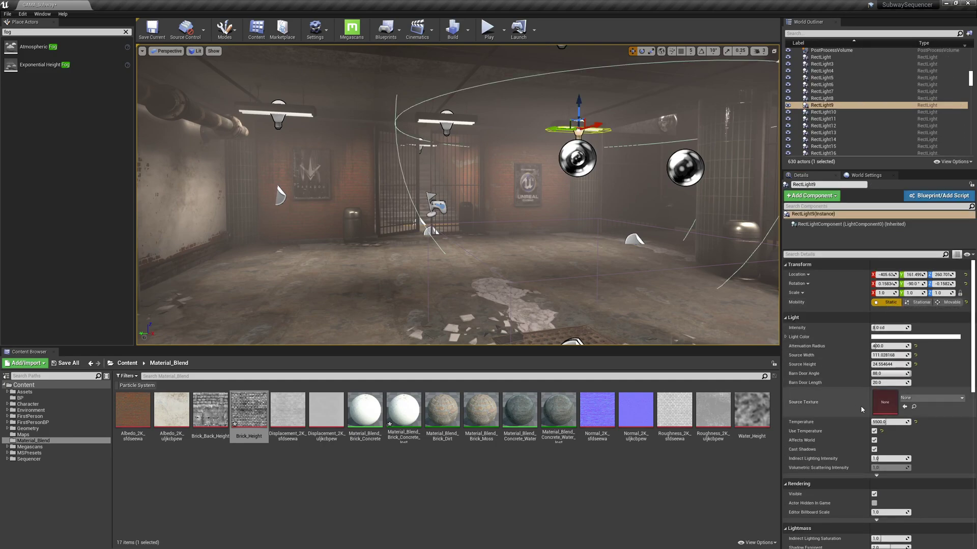
{"action": "right_click_drag", "start_coordinate": [488, 178], "coordinate": [490, 175]}
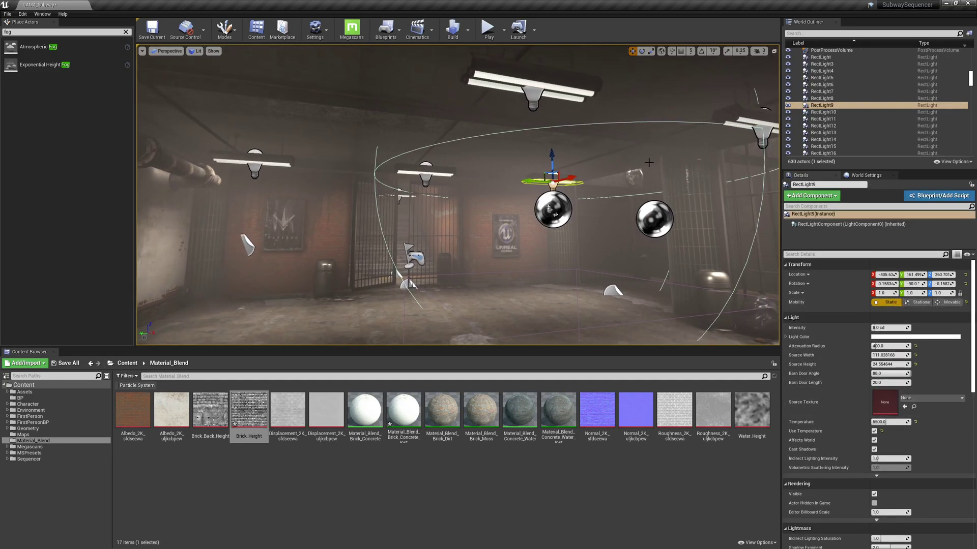
Compare the hall with the editor icons hidden and shown, and reselect the Exponential Height Fog actor.
{"action": "key", "text": "g"}
{"action": "key", "text": "g"}
{"action": "right_click_drag", "start_coordinate": [541, 145], "coordinate": [681, 136]}
{"action": "left_click", "coordinate": [602, 143]}
{"action": "right_click_drag", "start_coordinate": [667, 196], "coordinate": [675, 211]}
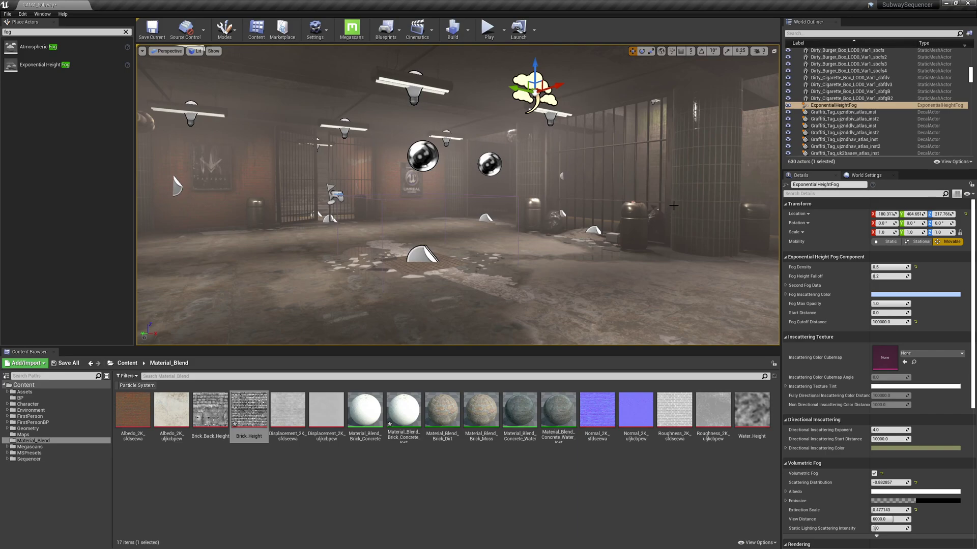
Try the volumetric fog's Static Lighting Scattering Intensity at about 0.62 and raise it to about 1.67.
{"action": "scroll", "coordinate": [851, 392], "scroll_direction": "down", "scroll_amount": 4}
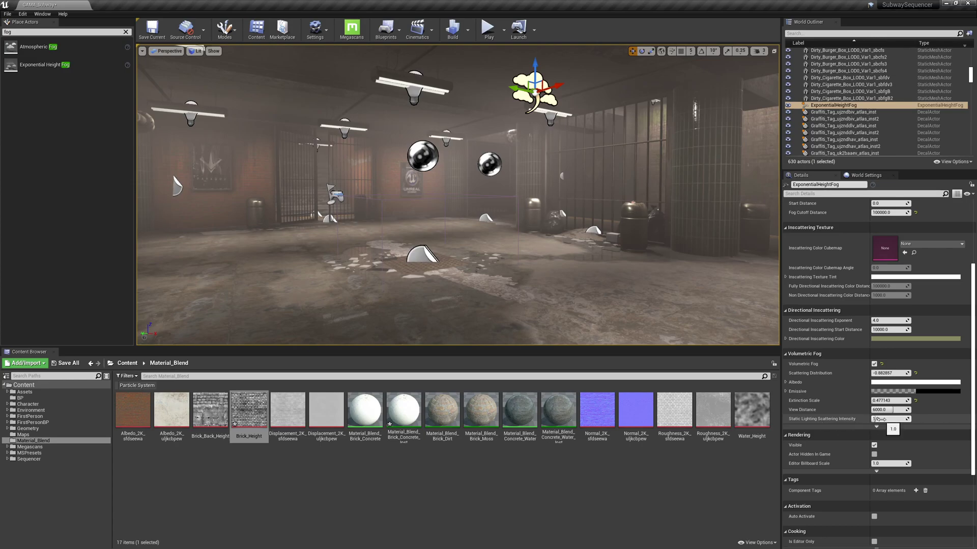
{"action": "mouse_move", "coordinate": [874, 419]}
{"action": "left_mouse_down"}
{"action": "mouse_move", "coordinate": [903, 419]}
{"action": "mouse_move", "coordinate": [873, 419]}
{"action": "left_mouse_up"}
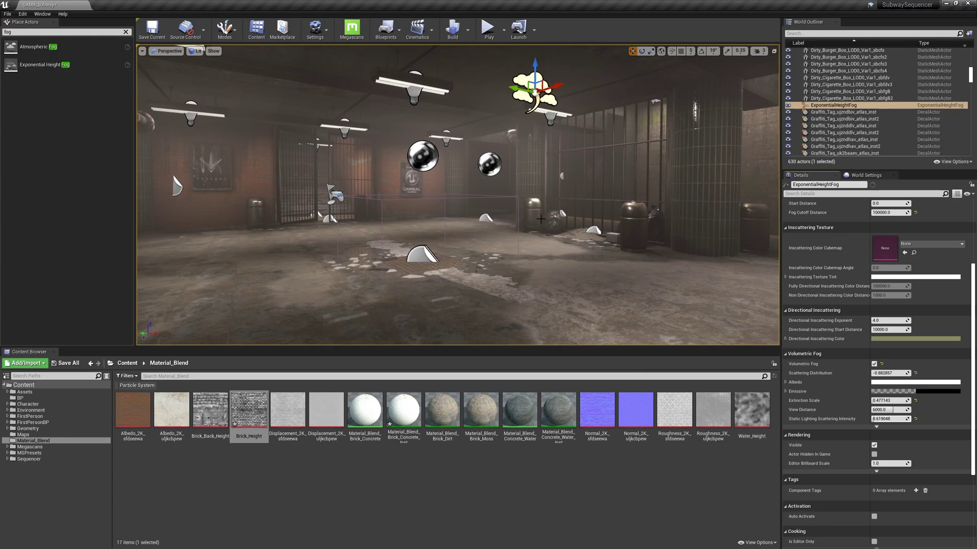
{"action": "right_click_drag", "start_coordinate": [548, 236], "coordinate": [546, 237]}
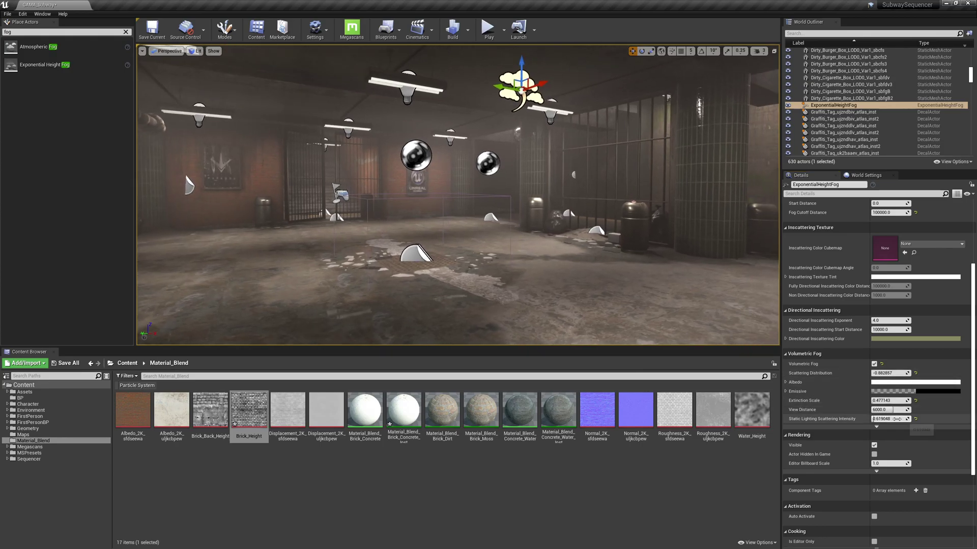
{"action": "left_click_drag", "start_coordinate": [881, 419], "coordinate": [888, 419]}
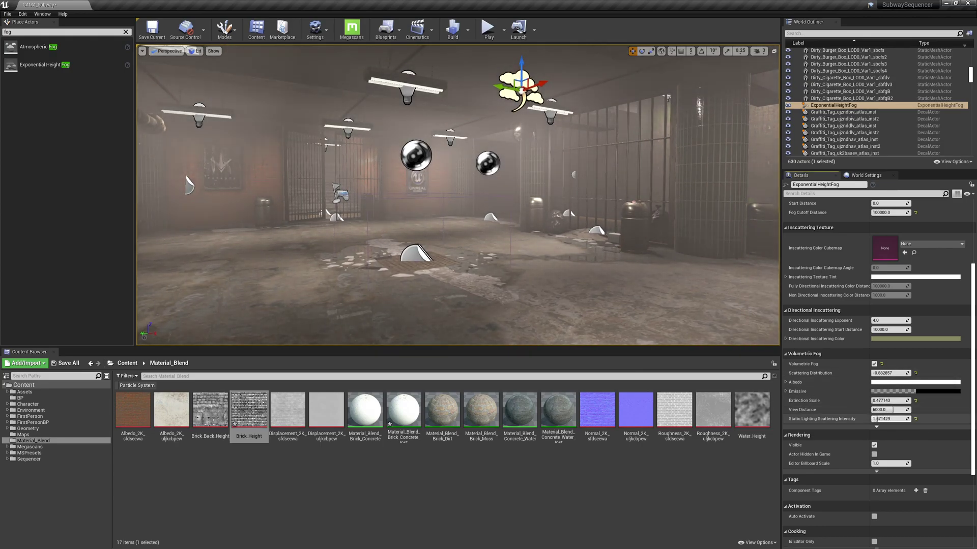
Try a Fog Density of 2 with the Static Lighting Scattering Intensity lowered to about 0.1.
{"action": "scroll", "coordinate": [897, 285], "scroll_direction": "up", "scroll_amount": 4}
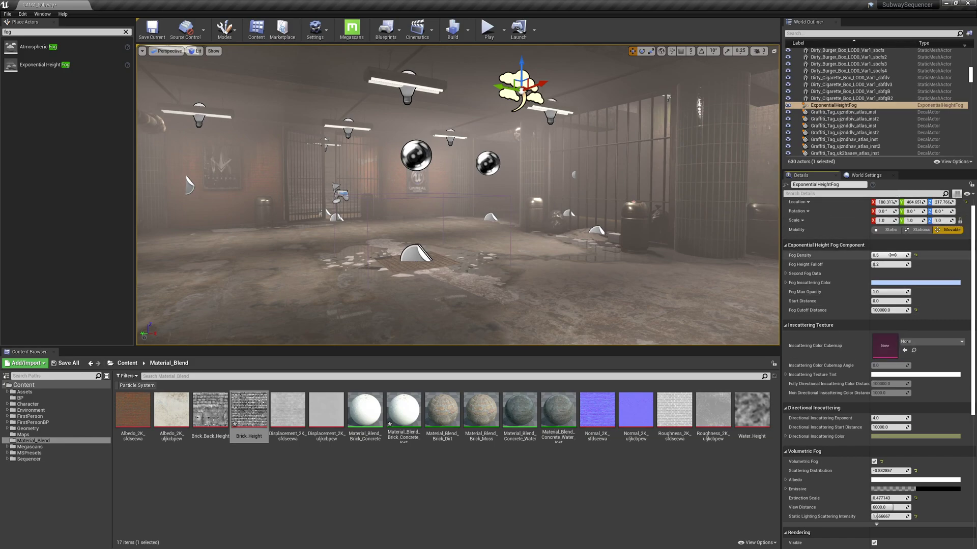
{"action": "type", "text": "2"}
{"action": "key", "text": "Return"}
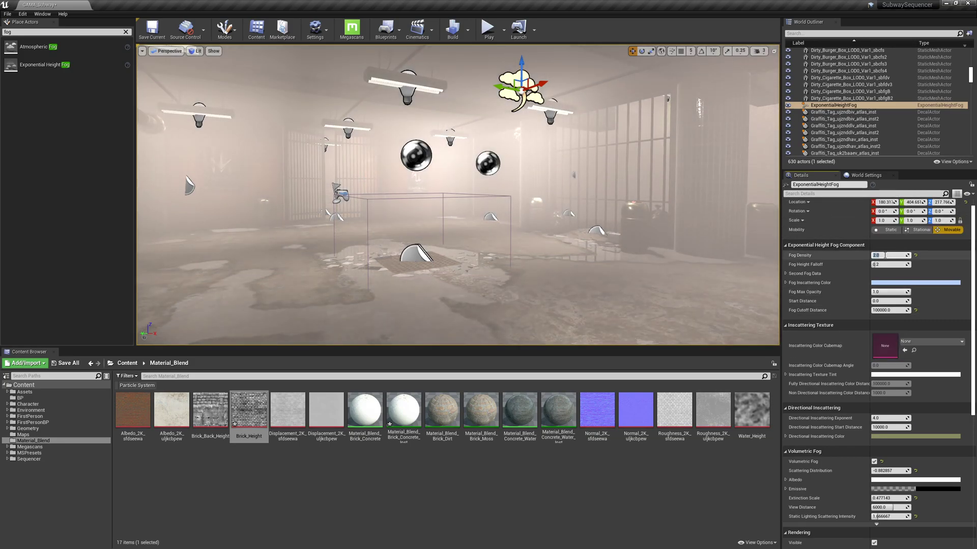
{"action": "mouse_move", "coordinate": [890, 516]}
{"action": "left_mouse_down"}
{"action": "mouse_move", "coordinate": [911, 517]}
{"action": "mouse_move", "coordinate": [872, 517]}
{"action": "left_mouse_up"}
{"action": "left_click_drag", "start_coordinate": [340, 167], "coordinate": [403, 180]}
{"action": "right_click_drag", "start_coordinate": [403, 181], "coordinate": [374, 153]}
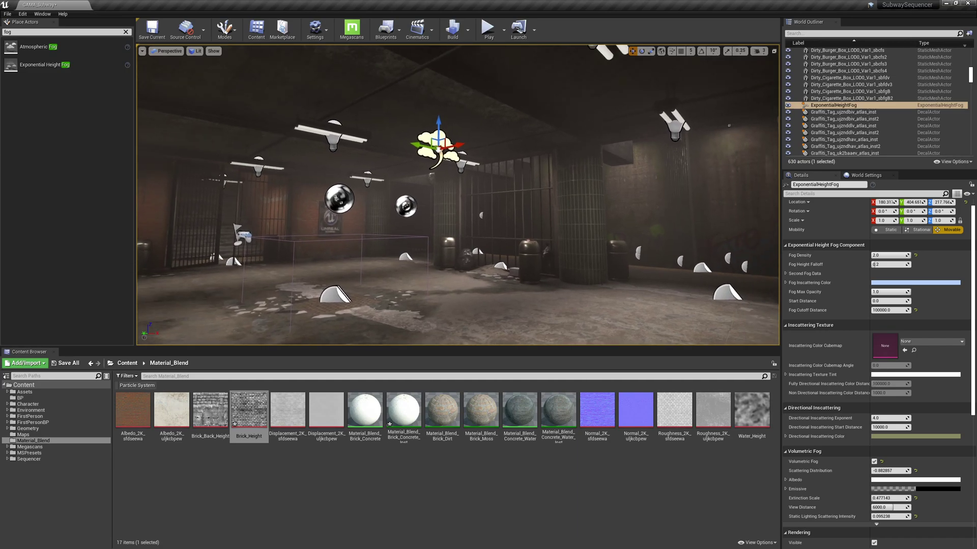
Set the height fog's Fog Density to 0.2.
{"action": "left_click", "coordinate": [890, 255]}
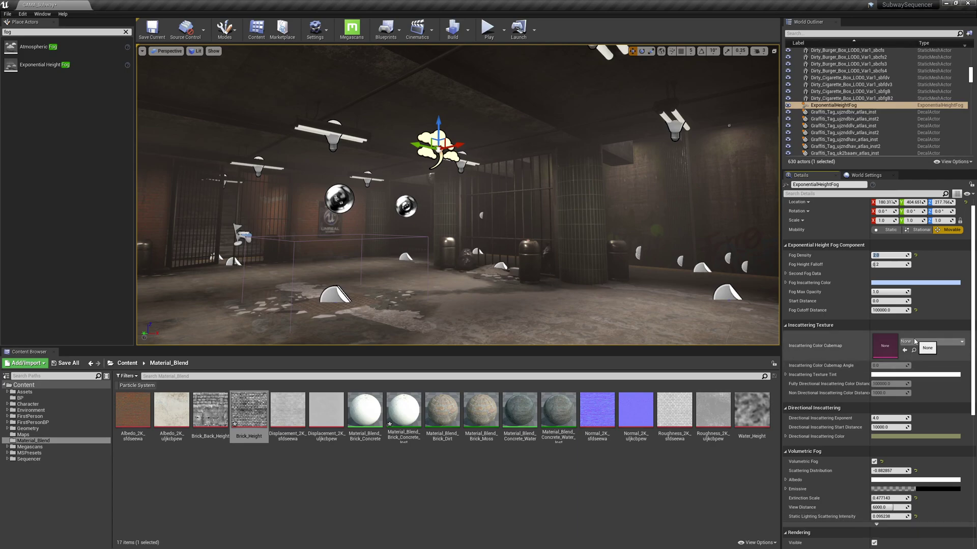
{"action": "type", "text": "2"}
{"action": "key", "text": "Return"}
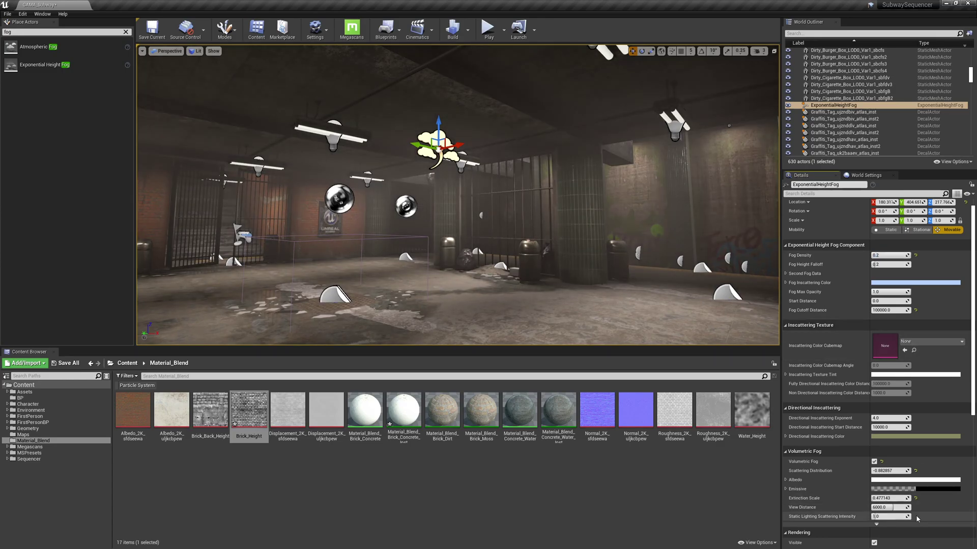
Reset the Static Lighting Scattering Intensity and Extinction Scale to their default of 1, and look around the hall.
{"action": "left_click", "coordinate": [916, 516]}
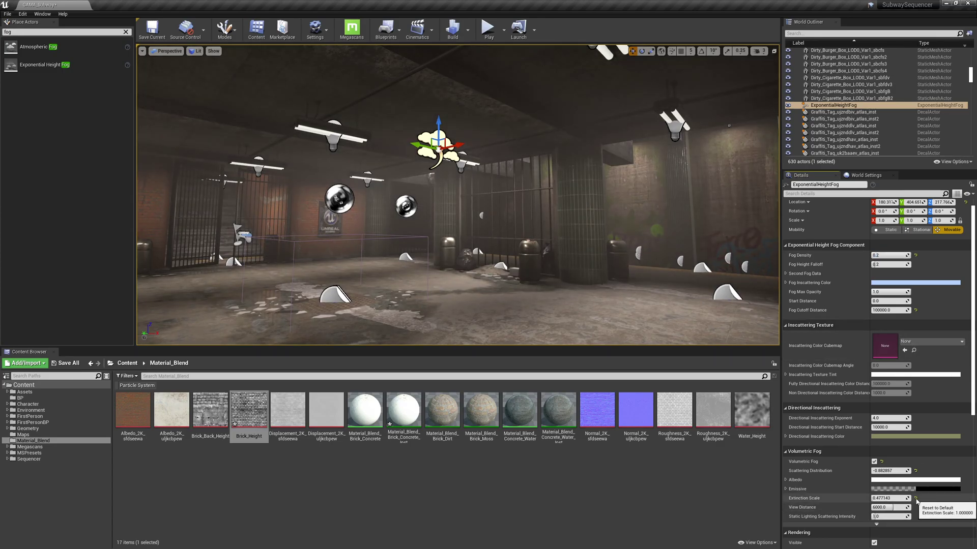
{"action": "left_click", "coordinate": [916, 498]}
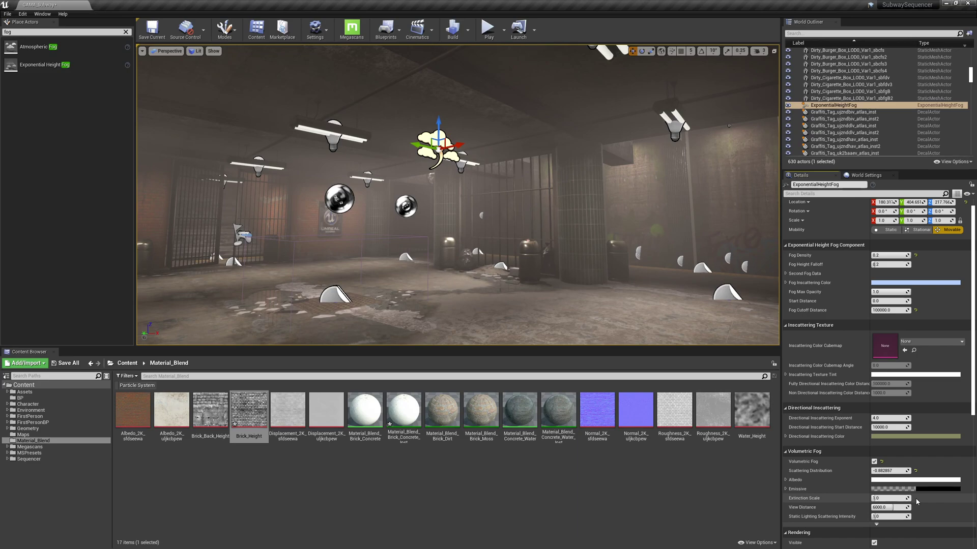
{"action": "right_click_drag", "start_coordinate": [665, 287], "coordinate": [625, 322]}
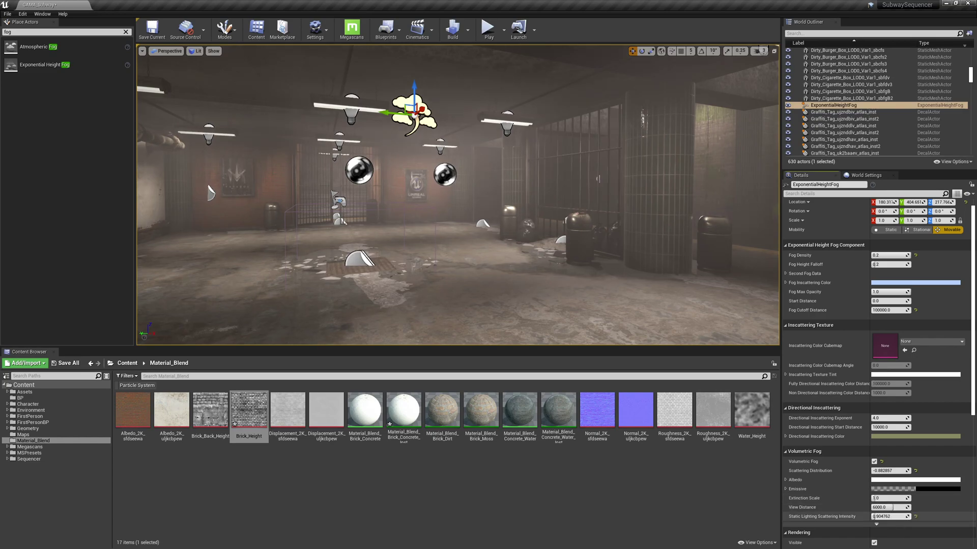
Lower the Static Lighting Scattering Intensity to about 0.43 and Extinction Scale to about 0.67, and view the hall with the editor icons hidden.
{"action": "left_click_drag", "start_coordinate": [873, 516], "coordinate": [894, 498]}
{"action": "left_click", "coordinate": [915, 507]}
{"action": "key", "text": "g"}
{"action": "right_click_drag", "start_coordinate": [458, 204], "coordinate": [544, 203]}
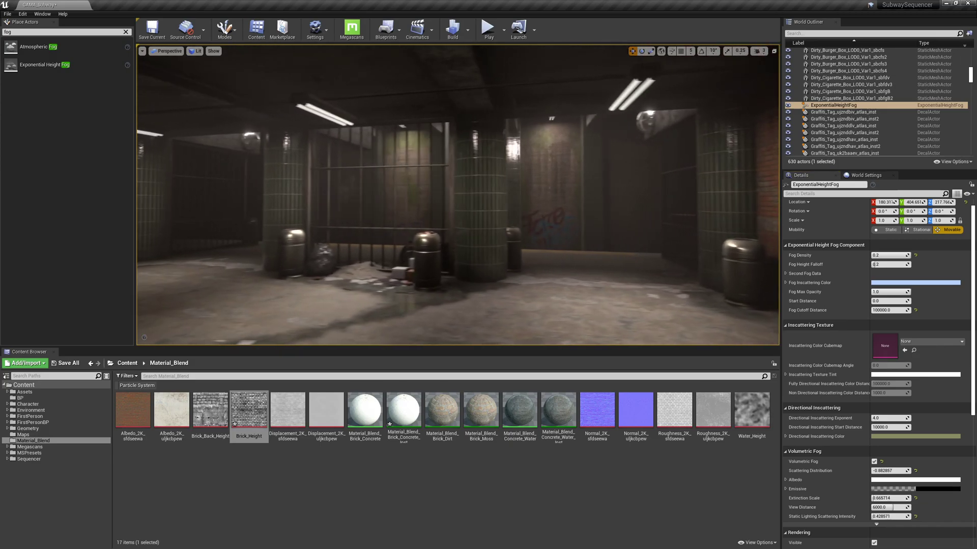